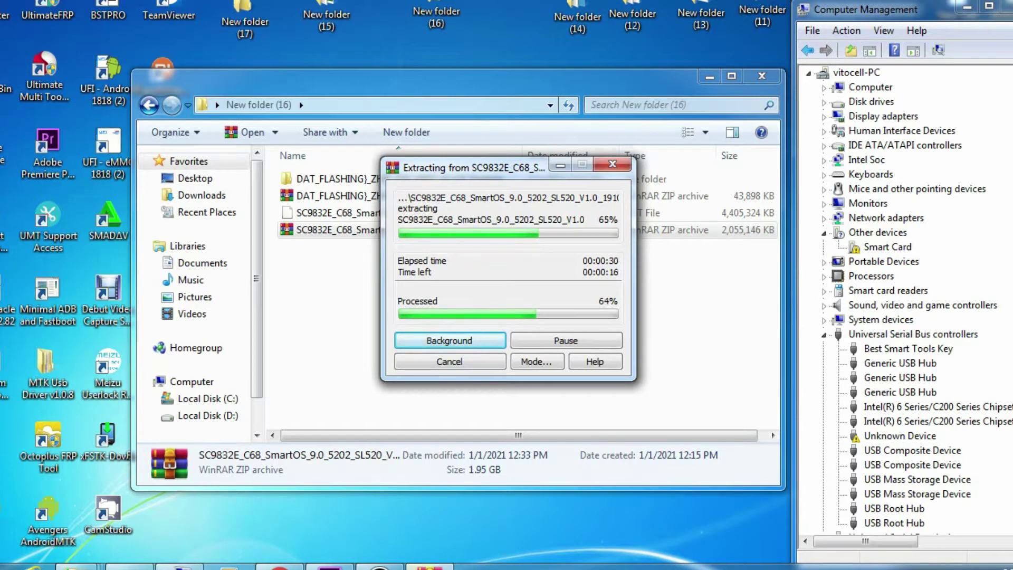
right_click(500, 27)
left_click(542, 72)
right_click(501, 15)
left_click(543, 62)
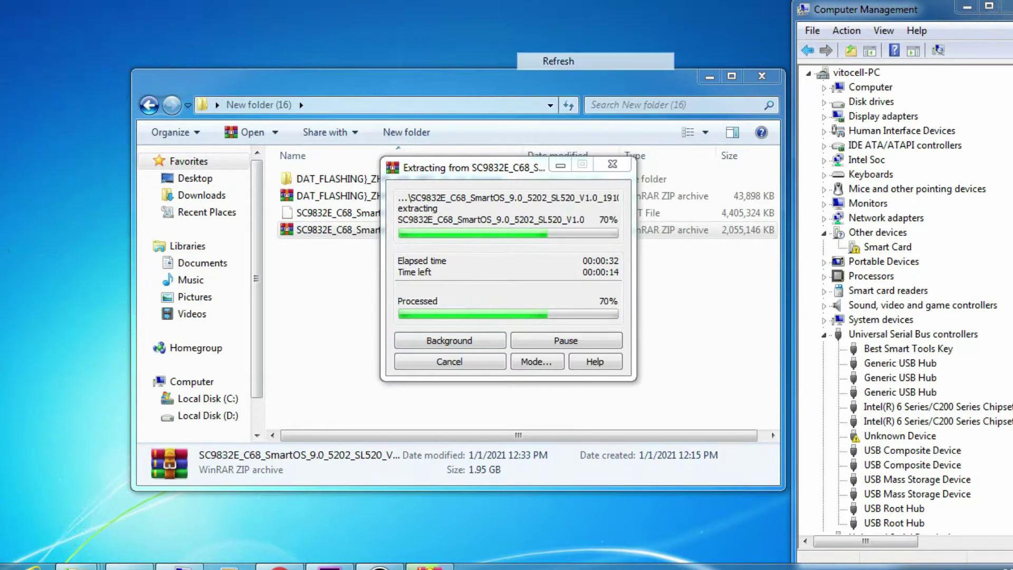
right_click(509, 6)
left_click(553, 52)
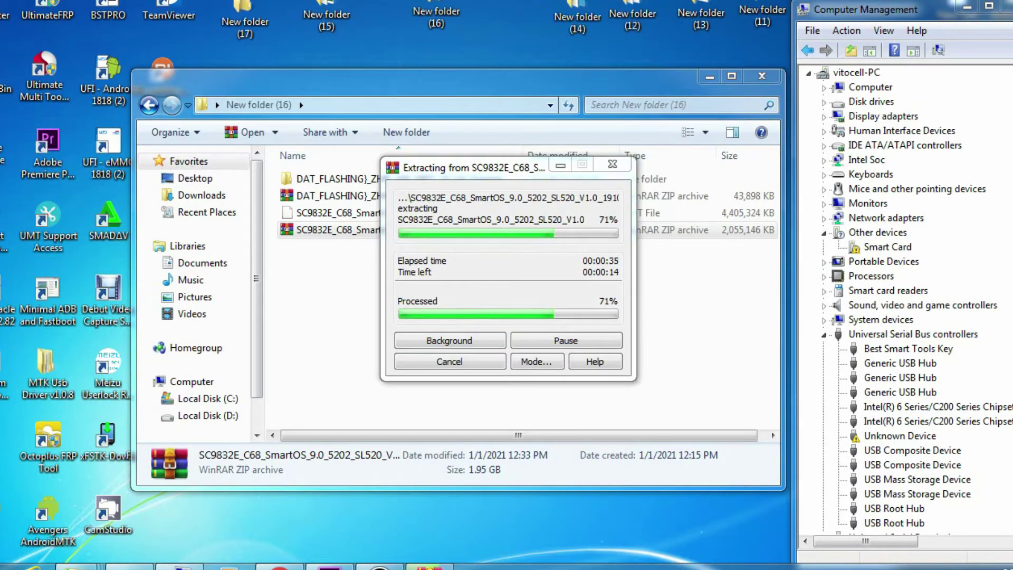
right_click(500, 19)
left_click(543, 67)
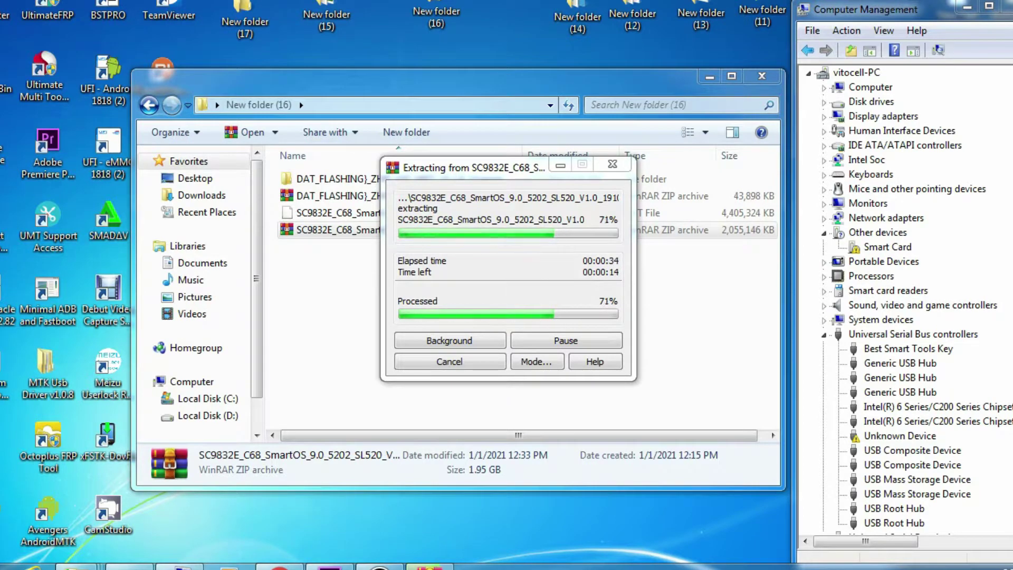
right_click(499, 19)
left_click(543, 67)
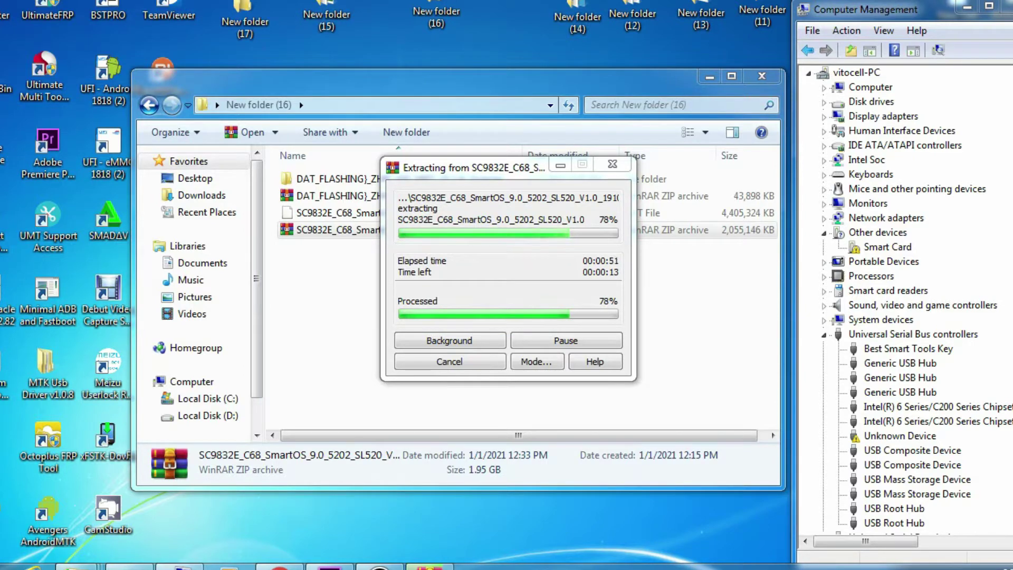
right_click(543, 18)
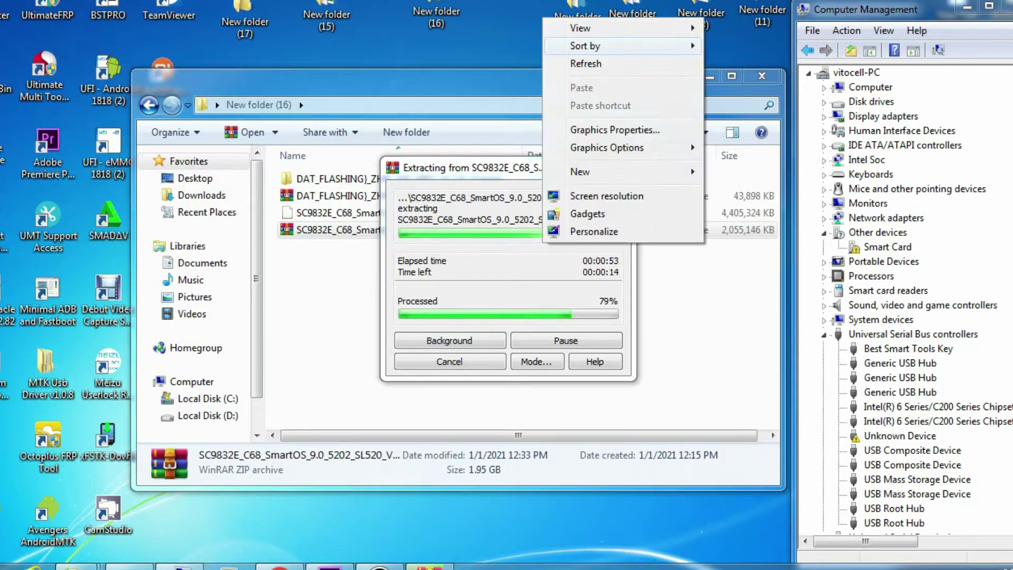
left_click(586, 63)
right_click(544, 19)
left_click(585, 64)
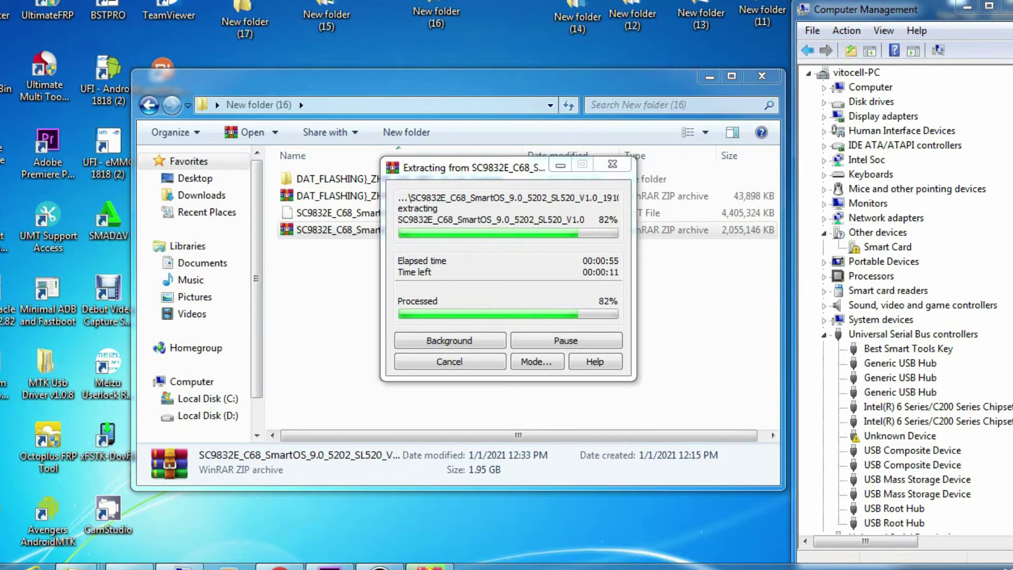
right_click(519, 33)
left_click(560, 79)
right_click(506, 22)
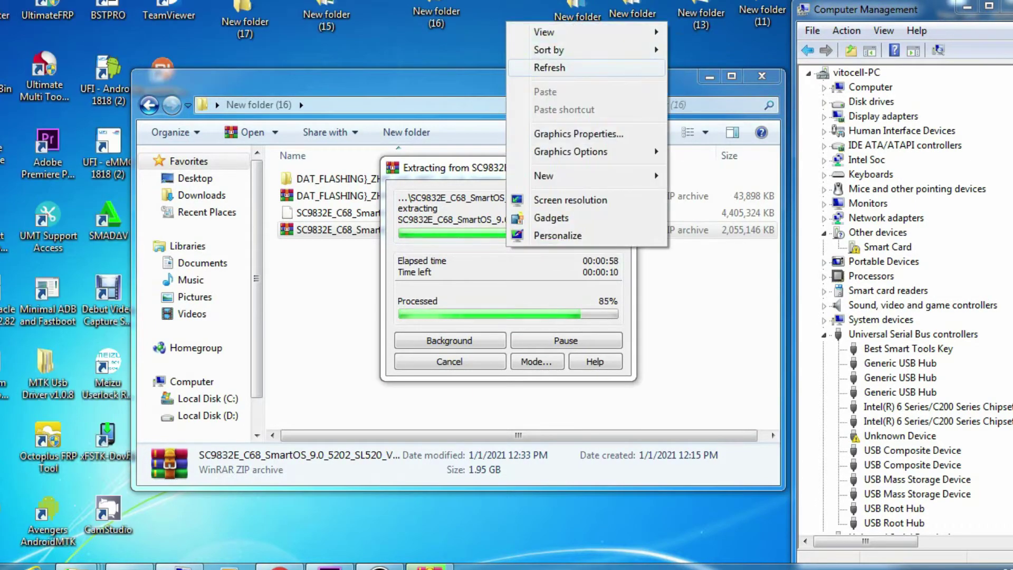
left_click(549, 68)
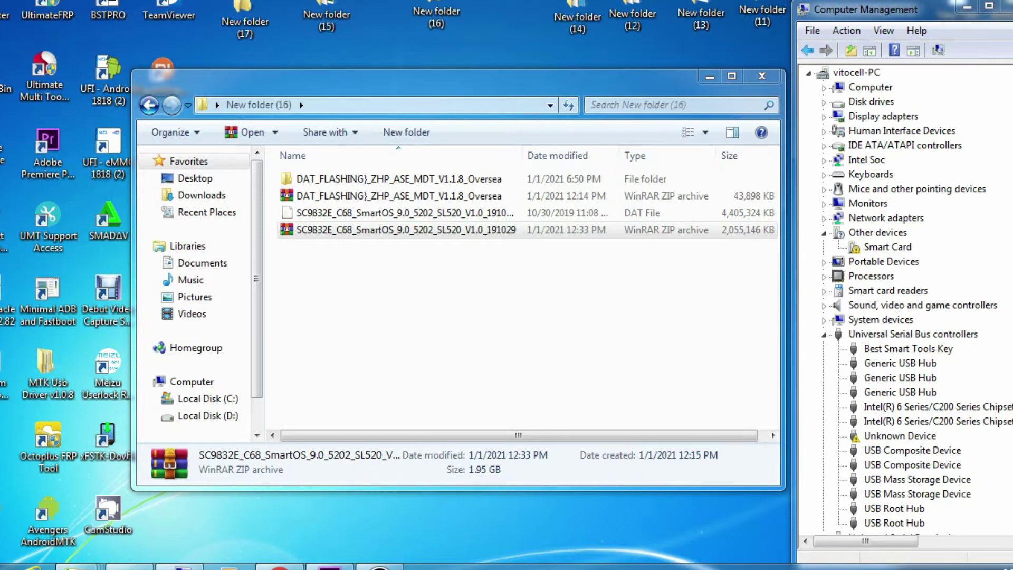
Step: Run ASE_MDT from the DAT_FLASHING)_ZHP_ASE_MDT_V1.1.8_Oversea folder with administrator rights
double_click(343, 178)
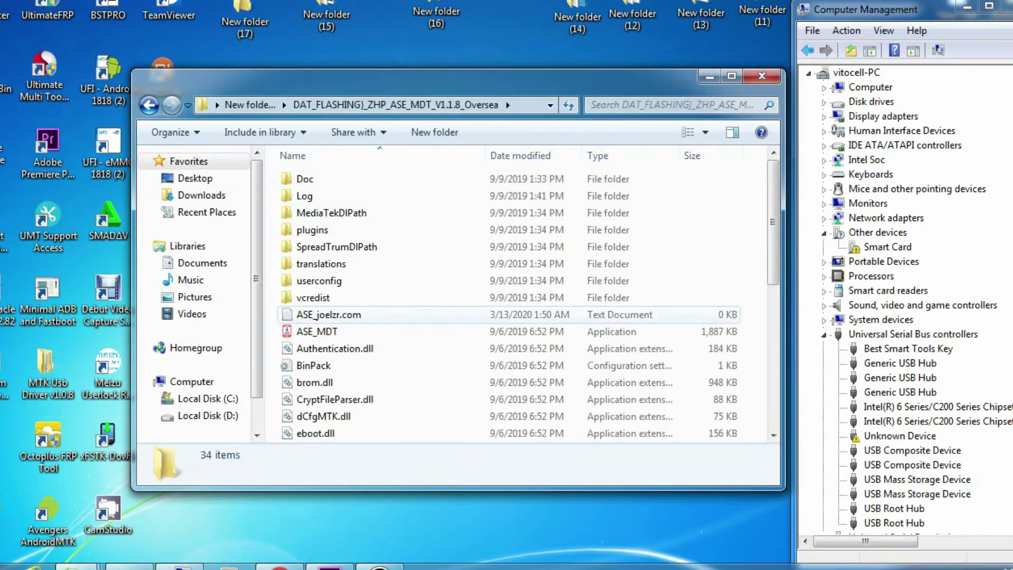
right_click(377, 331)
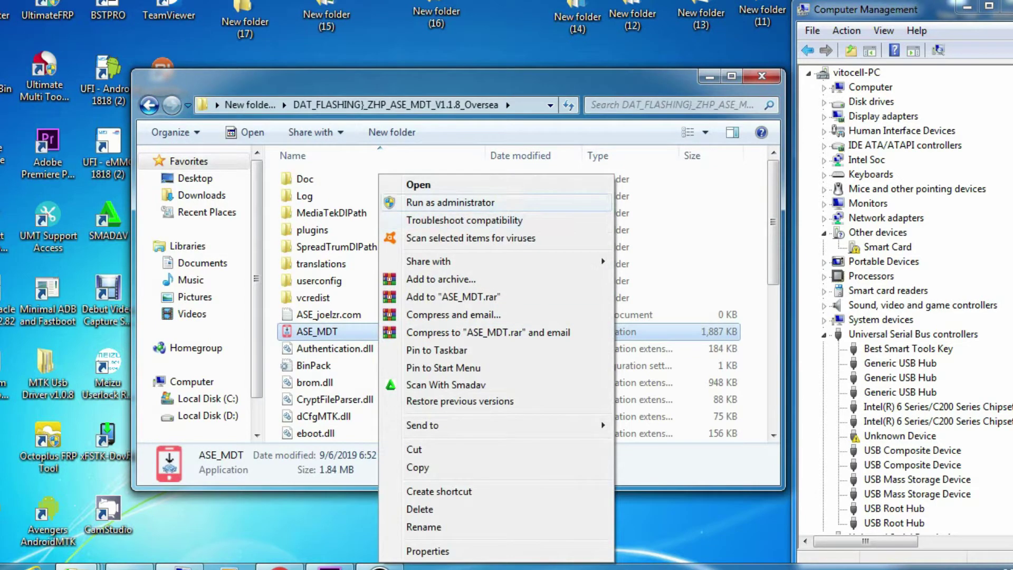
left_click(438, 202)
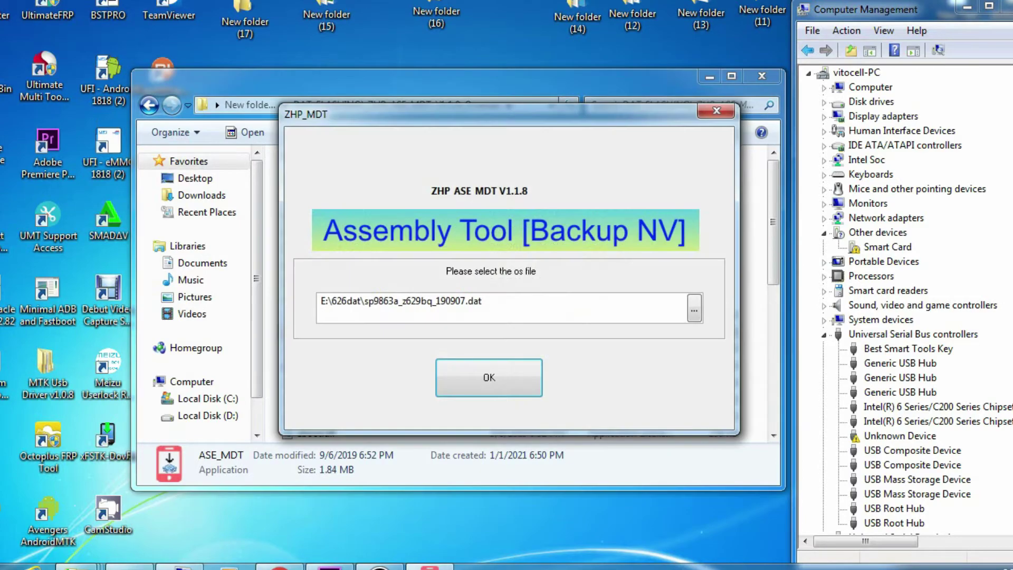
Step: Load SC9832E_C68_SmartOS_9.0_5202_SL520_V1.0_191029.dat from the desktop's New folder (16) as the OS file and confirm it for unpacking
left_click(695, 307)
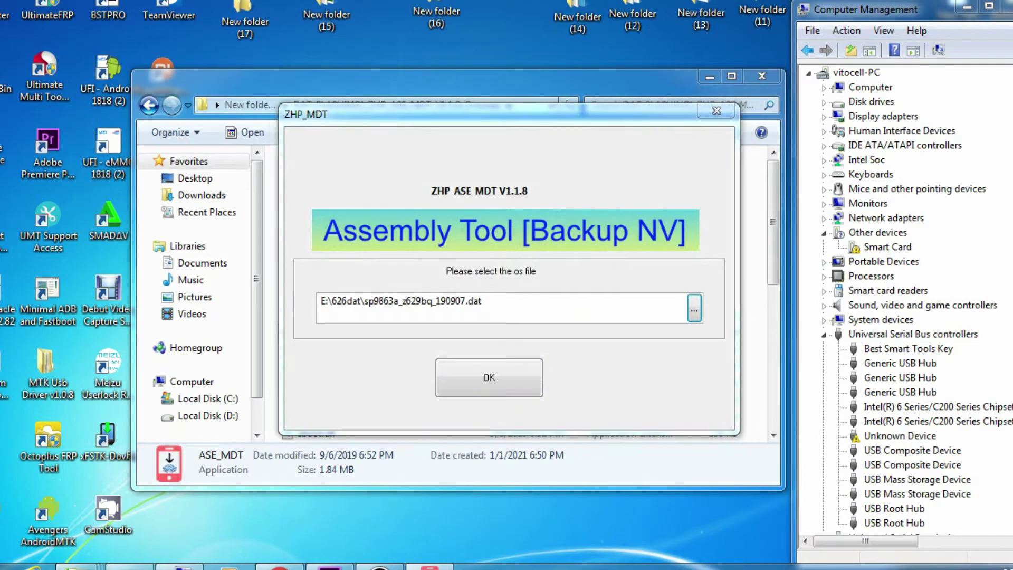
left_click(305, 175)
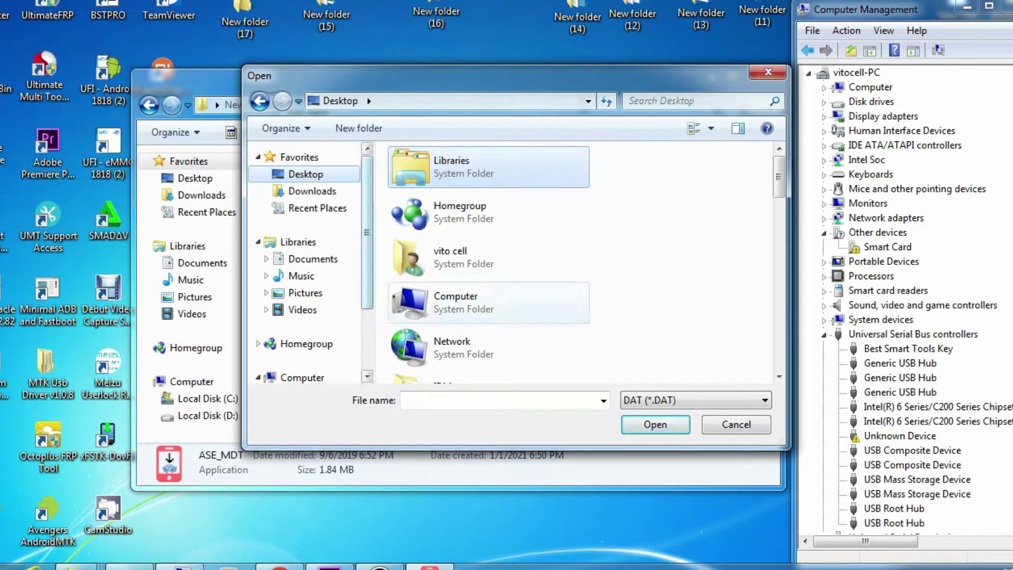
scroll(488, 314, "down", 3)
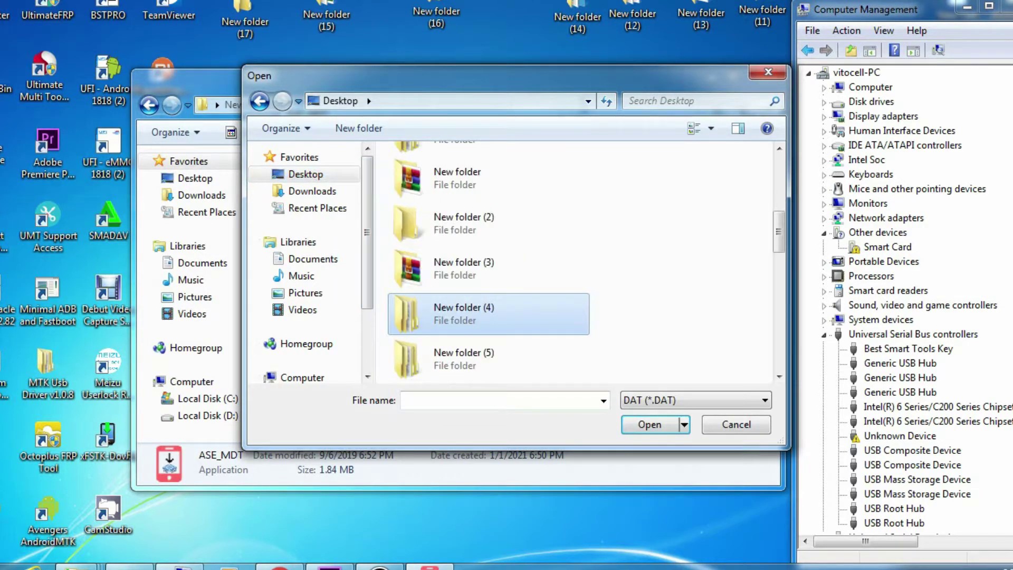
scroll(488, 314, "down", 6)
double_click(488, 314)
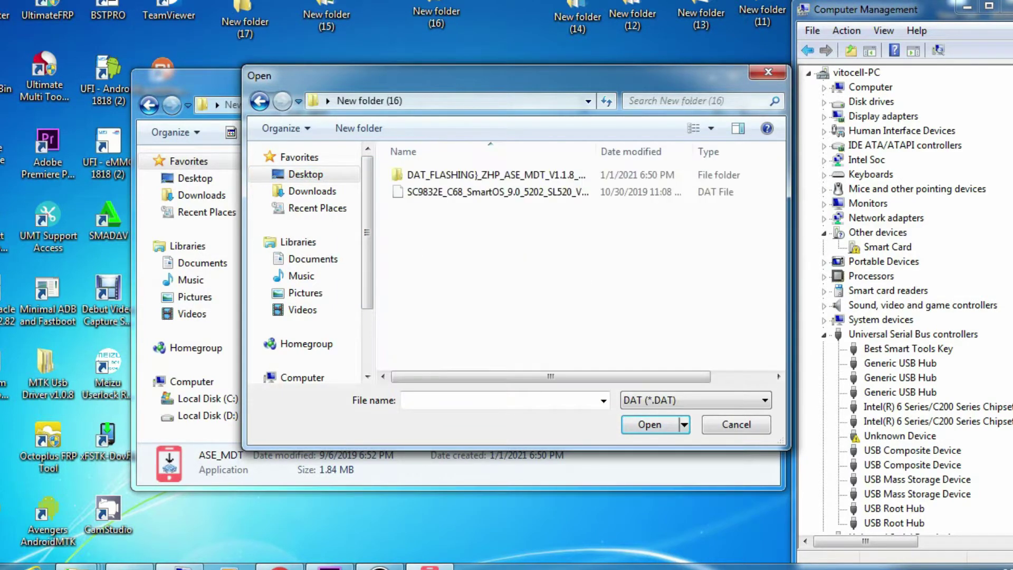
double_click(472, 192)
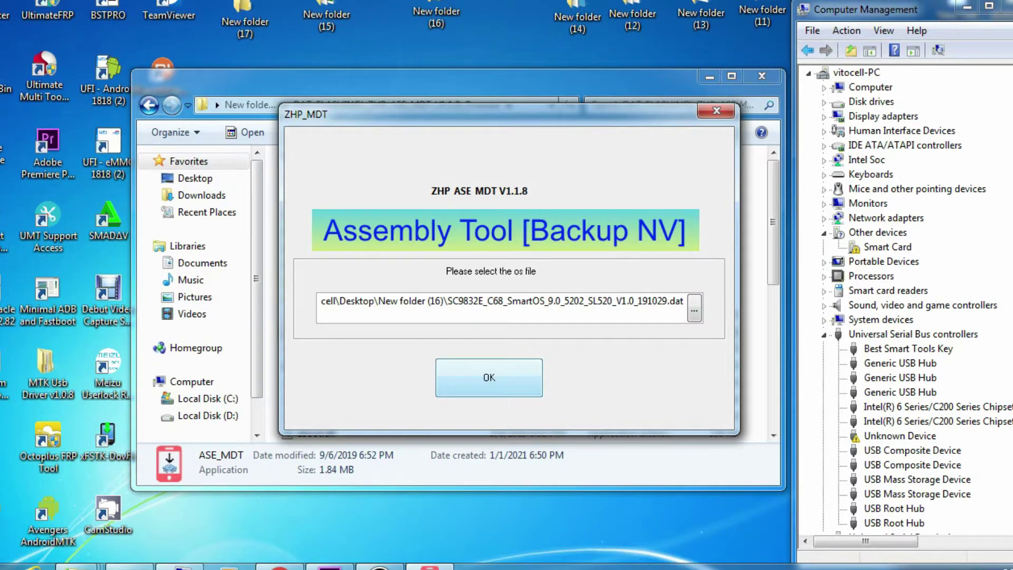
key("Return")
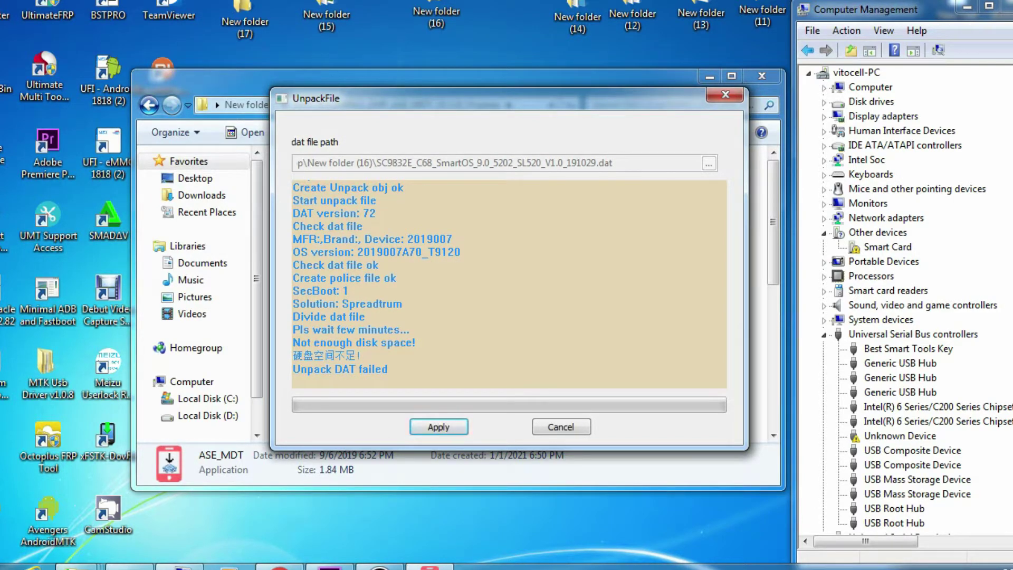
Step: Check the free space on Local Disk (C:) in the Computer window and close that window
key("super+e")
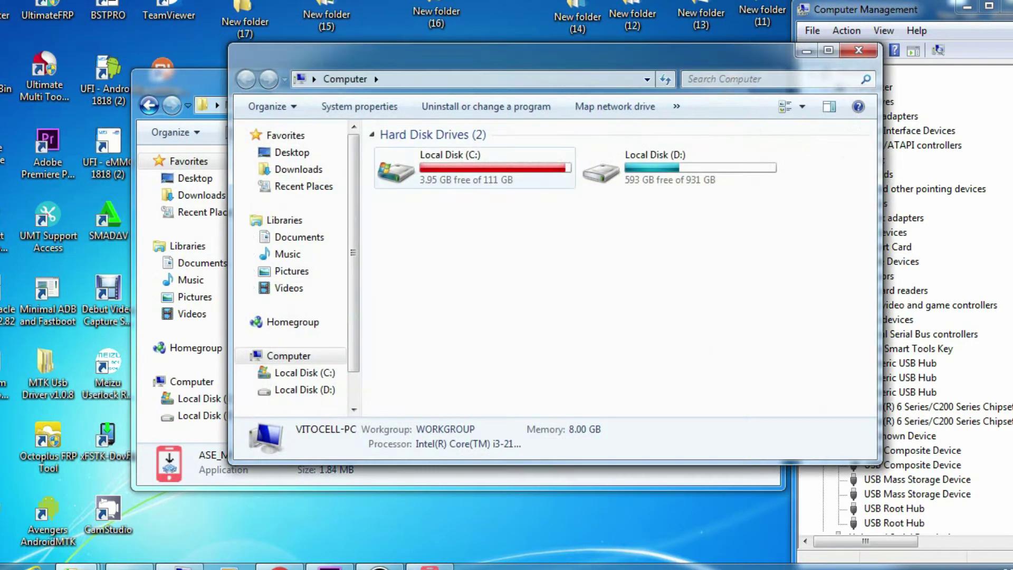
left_click(475, 168)
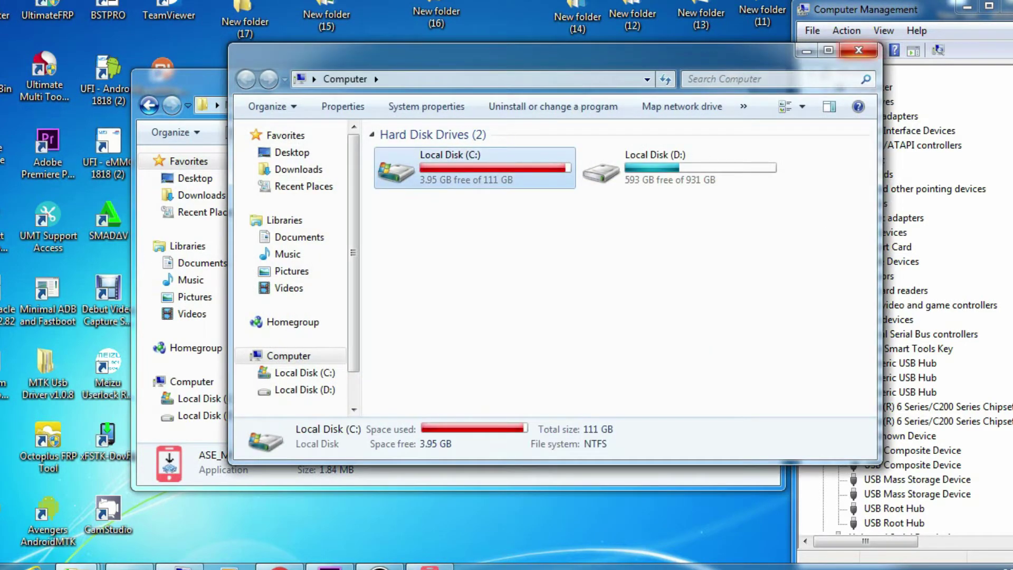
left_click(859, 50)
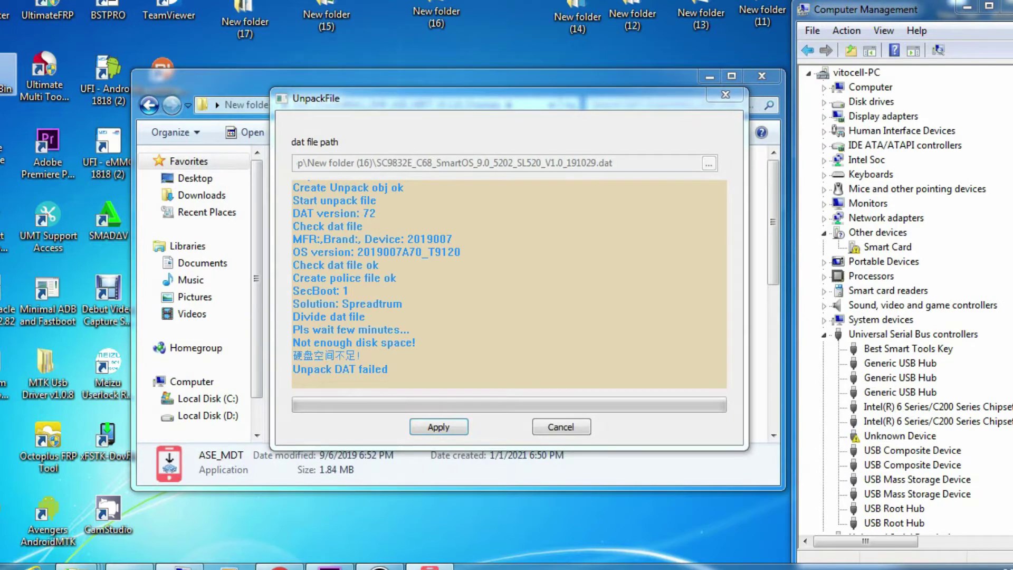
Step: Run the unpacking of the selected DAT file again
right_click(8, 74)
left_click(438, 426)
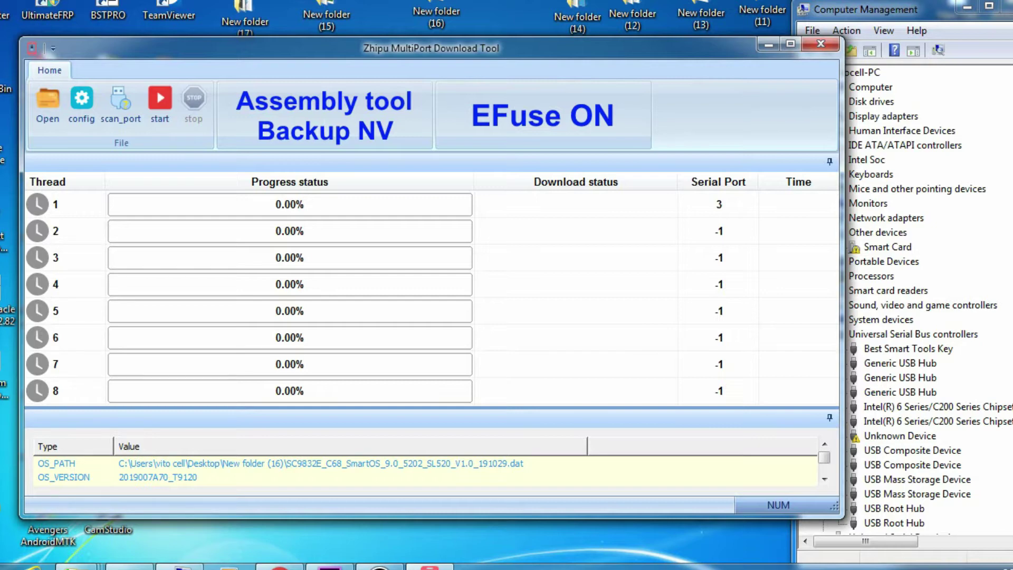
right_click(492, 2)
left_click(533, 34)
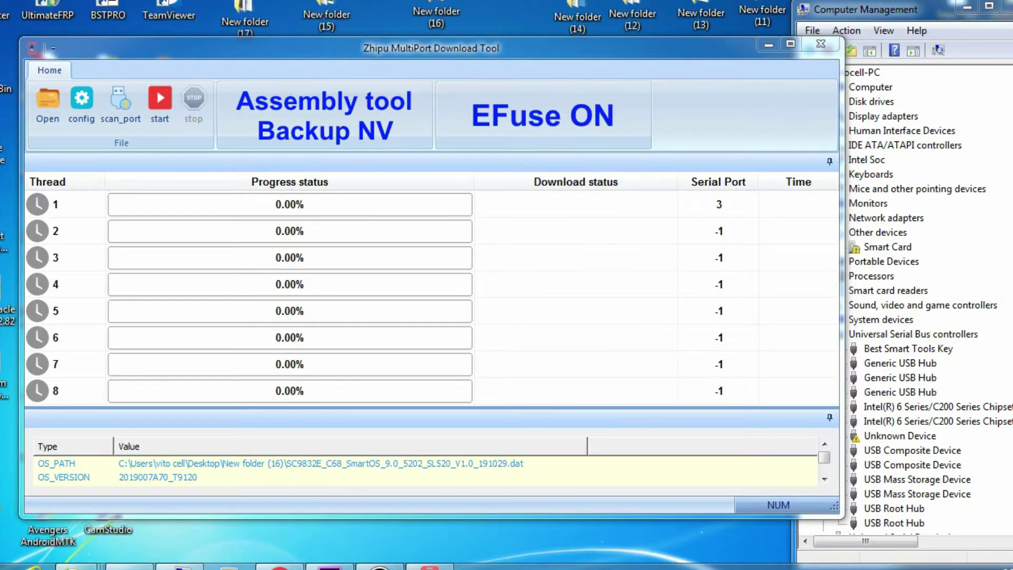
left_click(379, 567)
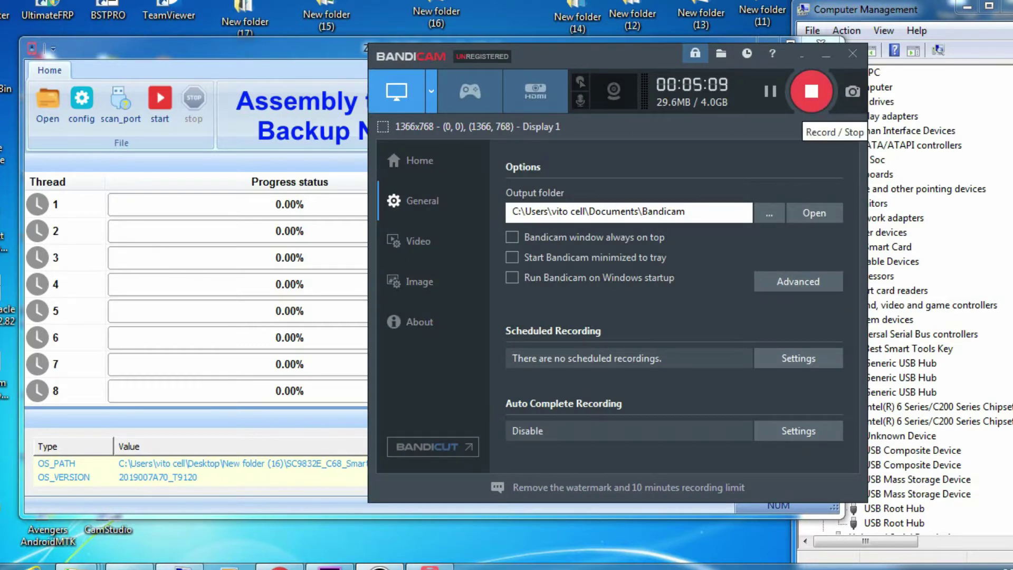
left_click(811, 91)
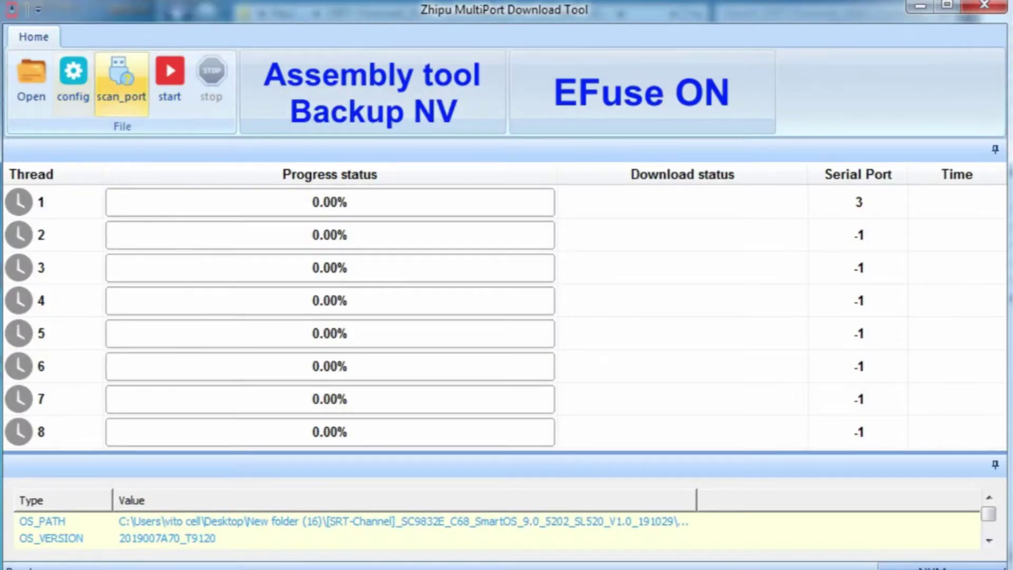
Step: Reset and rescan the Spreadtrum serial ports with the phone connected, and save the port detected for Cell 1
left_click(121, 85)
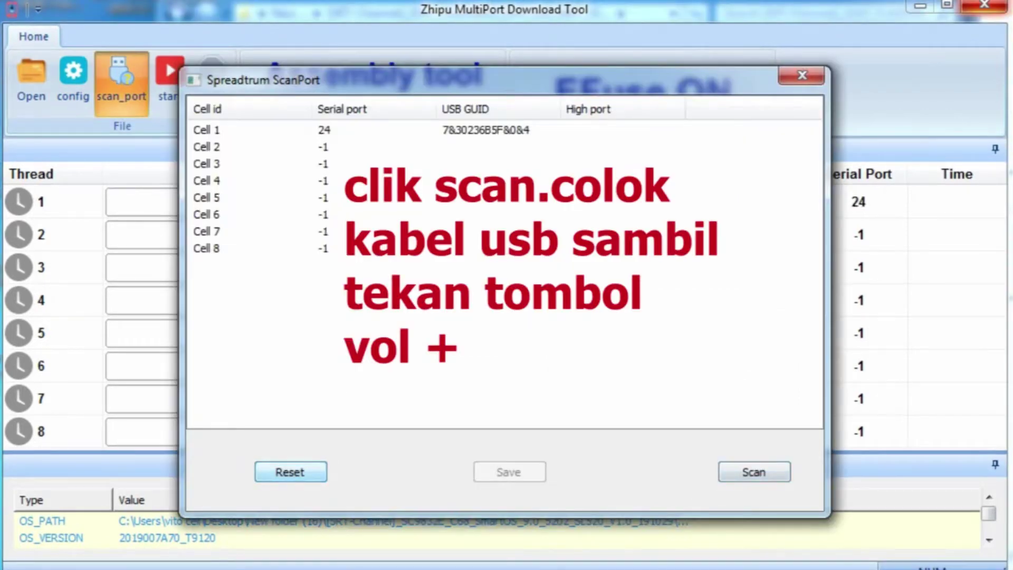
left_click(290, 472)
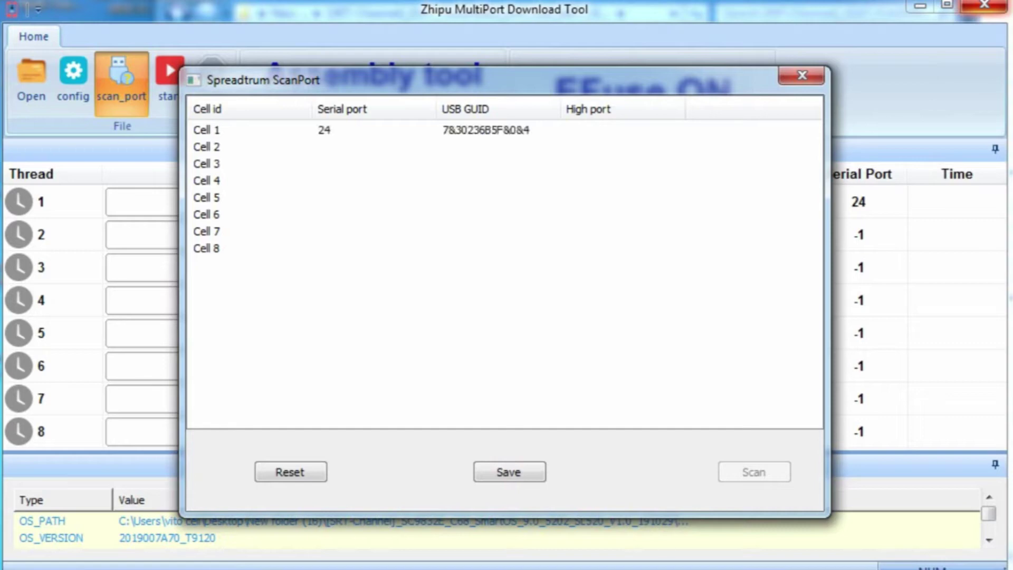
left_click(206, 130)
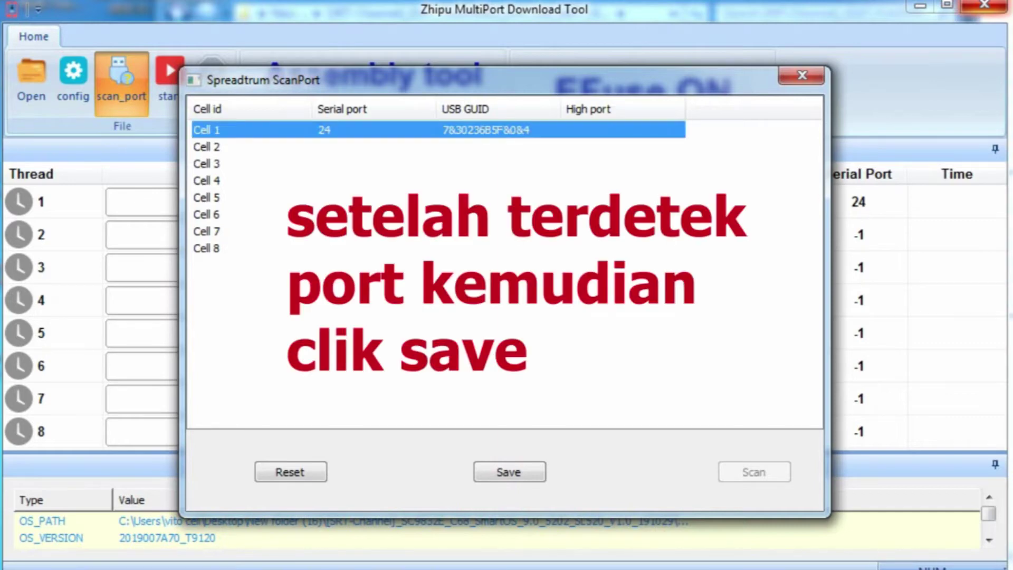
key("Return")
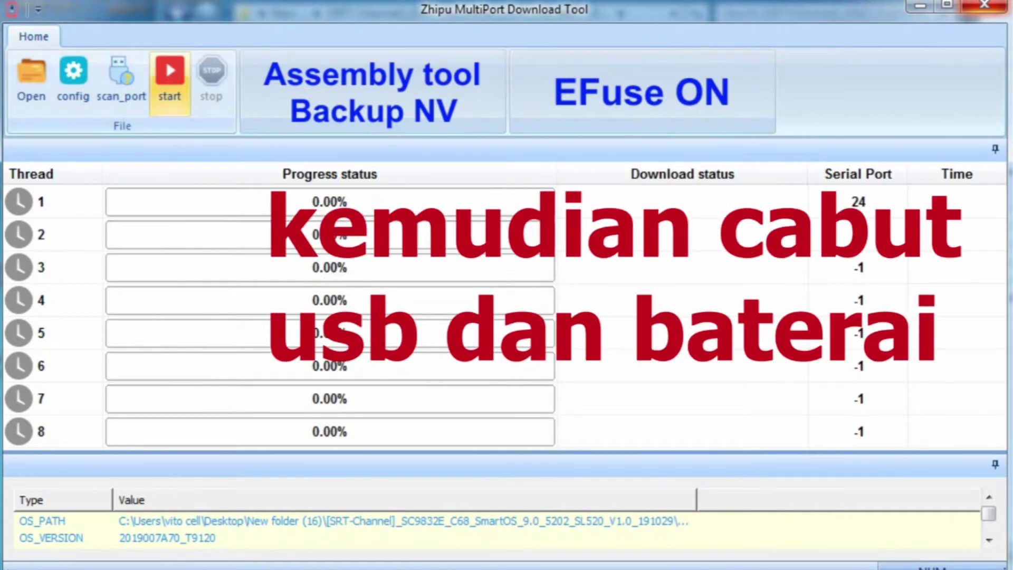
Step: Start the firmware download to the phone in the Zhipu MultiPort Download Tool
left_click(169, 79)
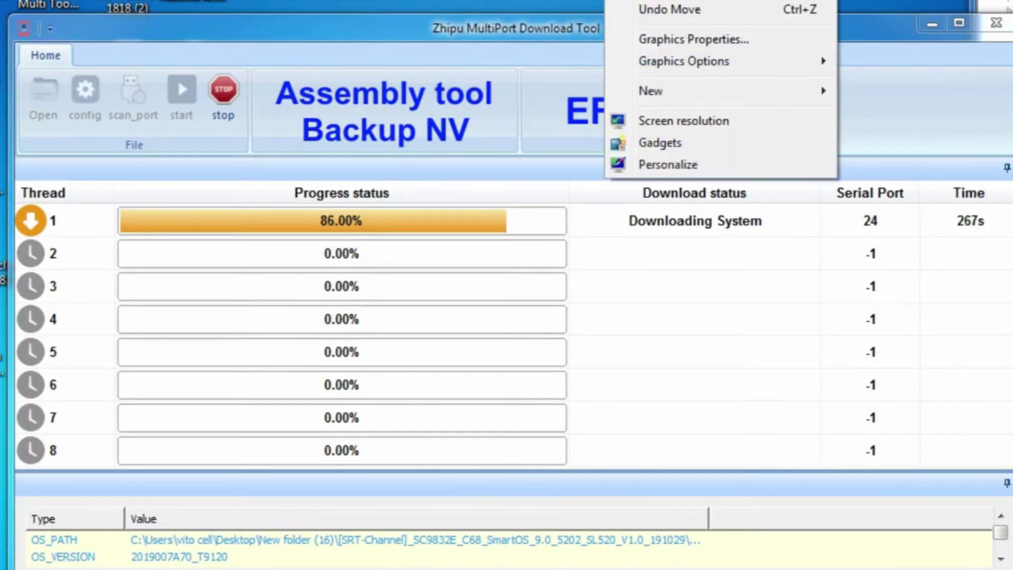
key("Escape")
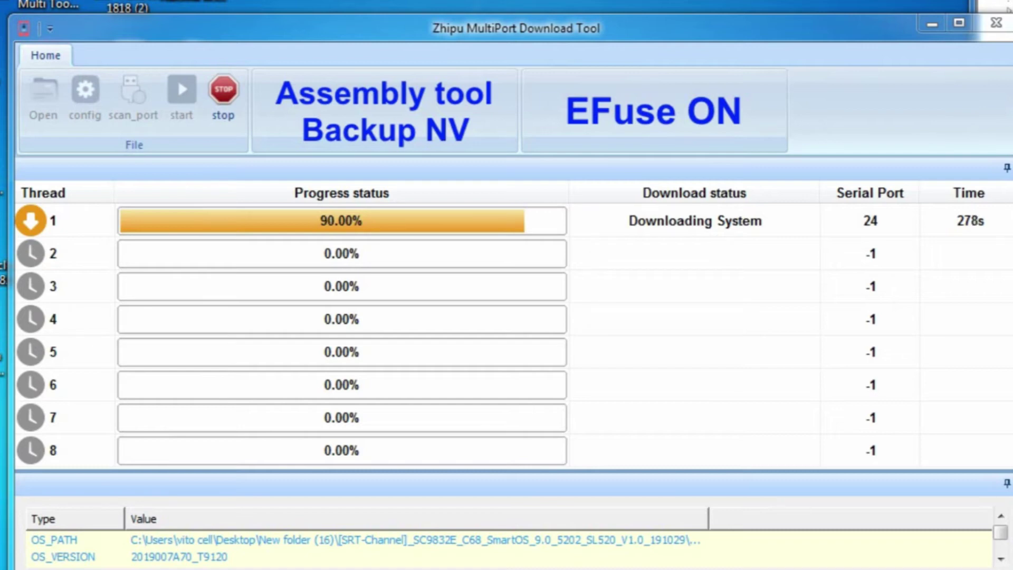
right_click(638, 1)
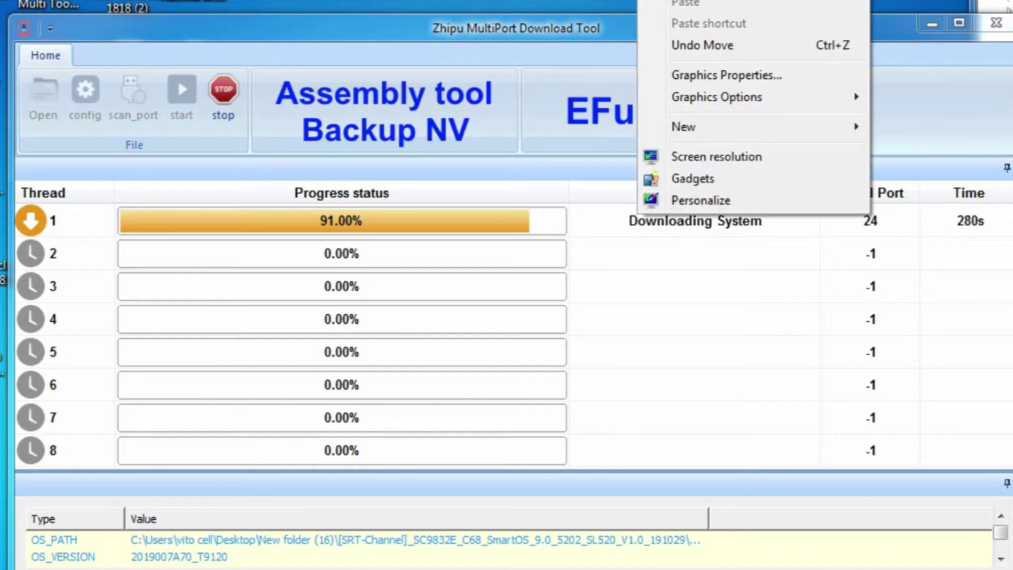
key("Escape")
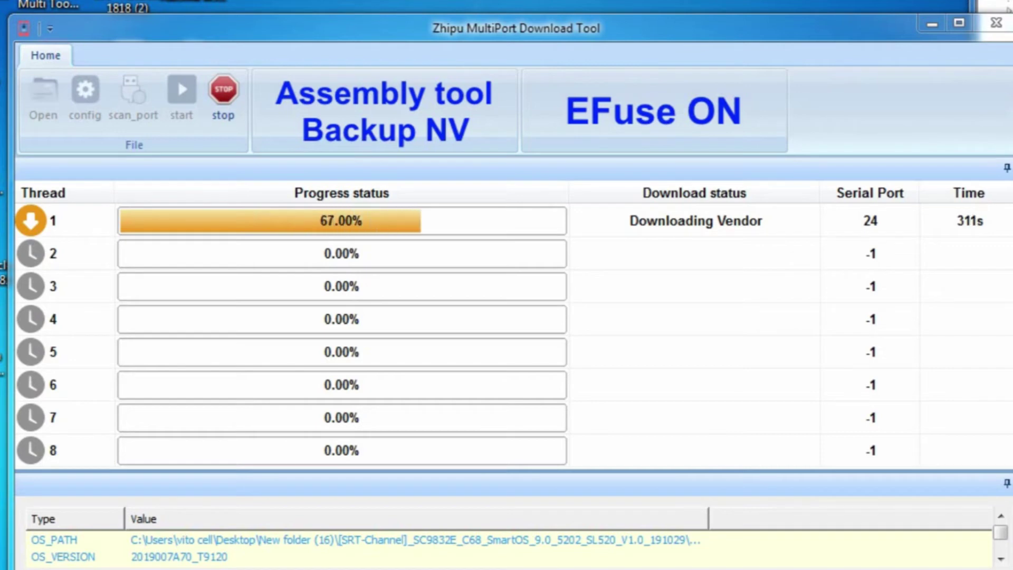
key("Escape")
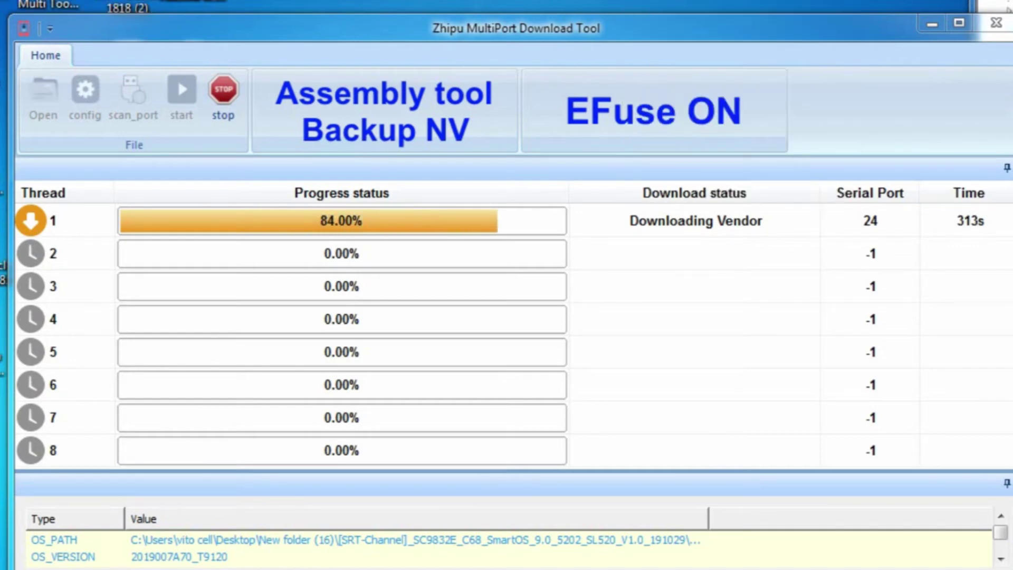